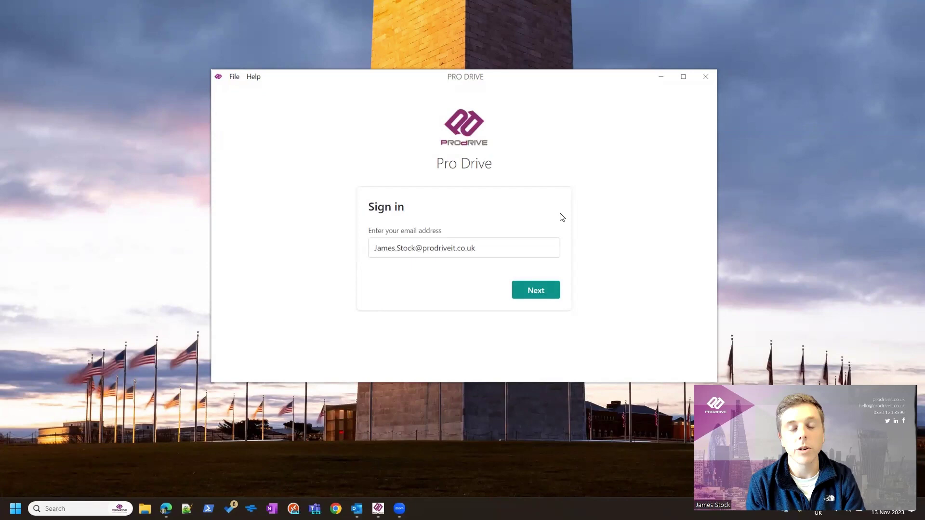
Sign in to the Client Portal with the entered email via Microsoft, reaching My Tickets
click(550, 292)
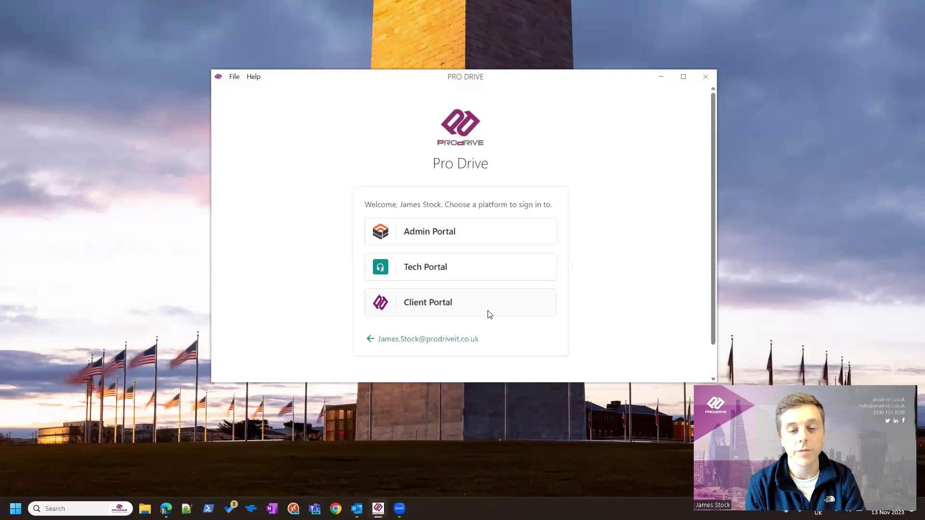
click(489, 311)
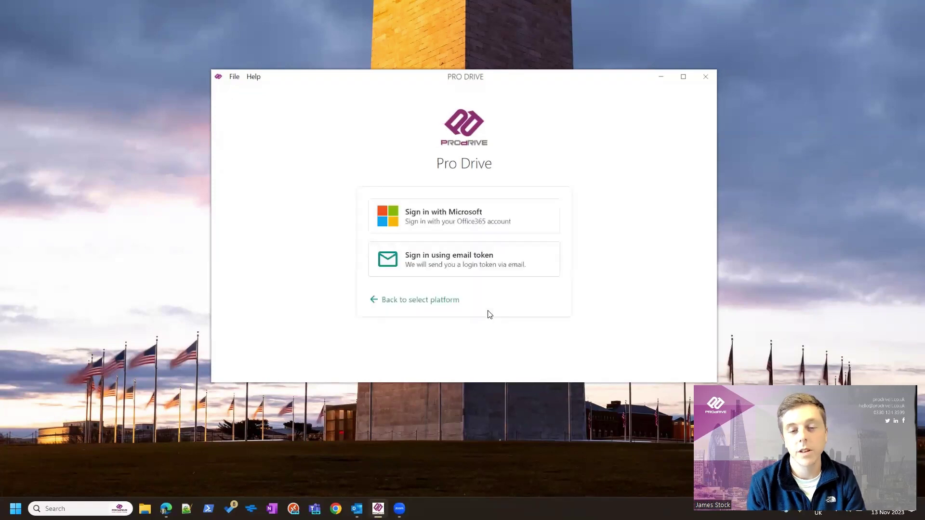
click(491, 216)
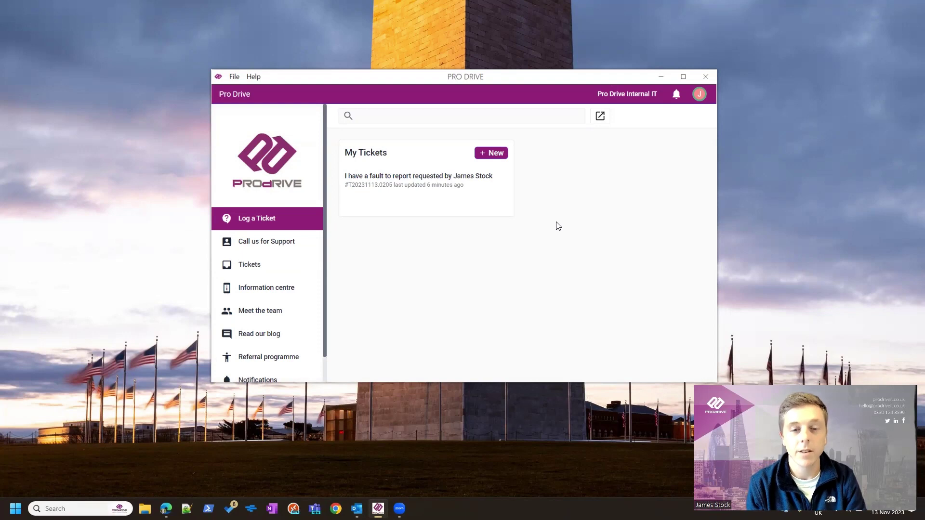
Create a new ticket and open the 'I have a fault to report' form under Report a fault
click(490, 156)
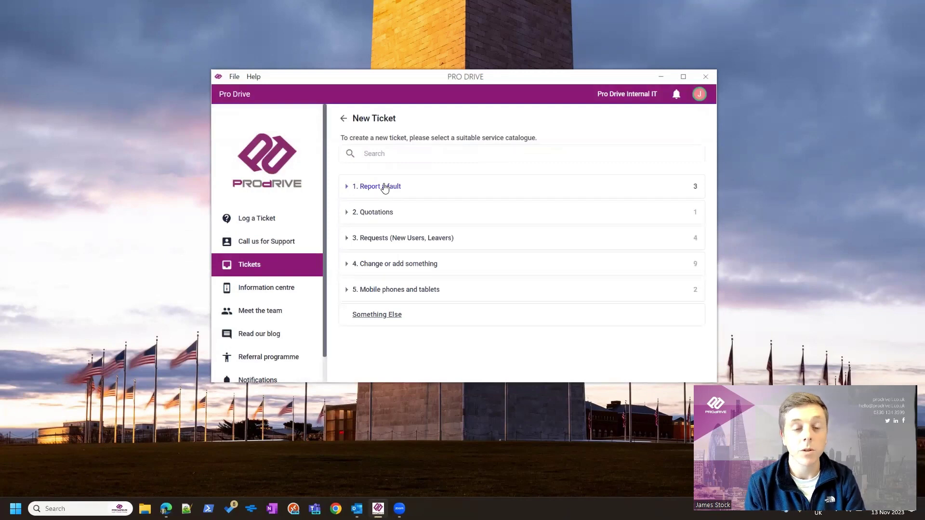
click(386, 186)
click(393, 212)
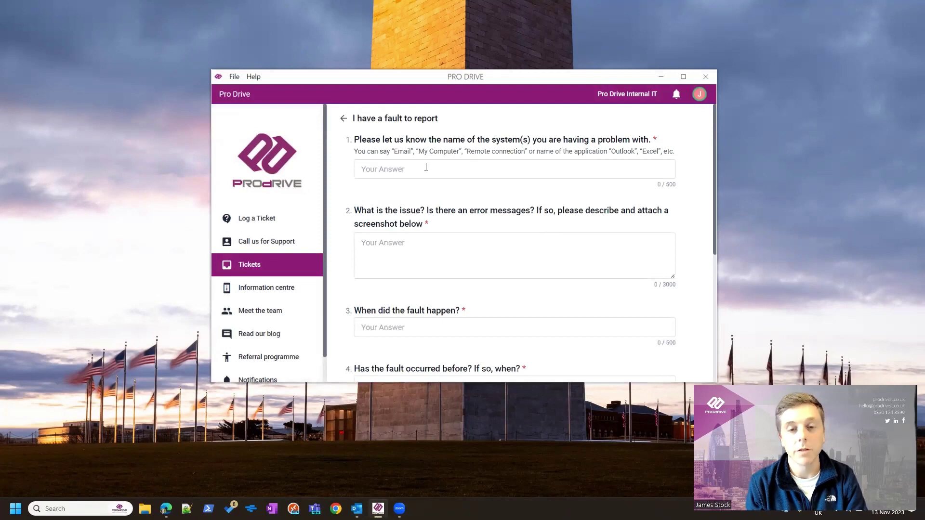
scroll(445, 203, down, 3)
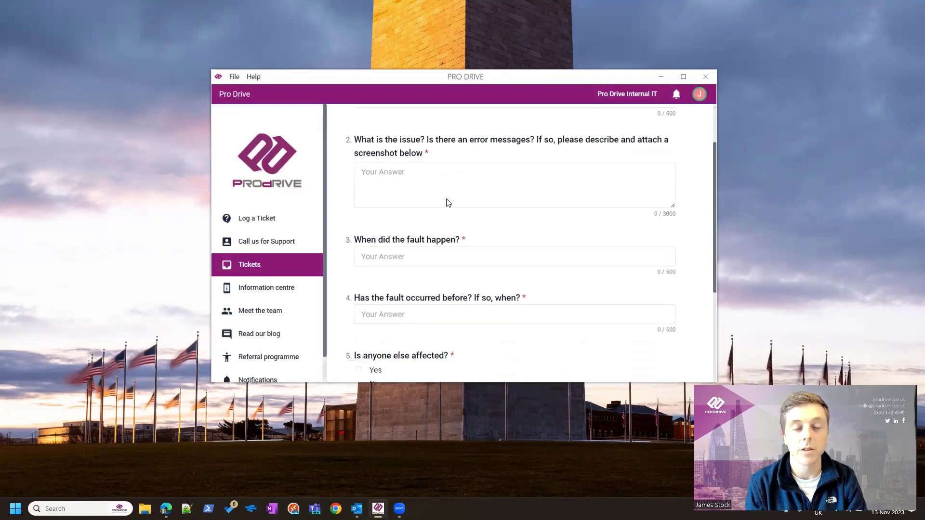
scroll(446, 203, down, 3)
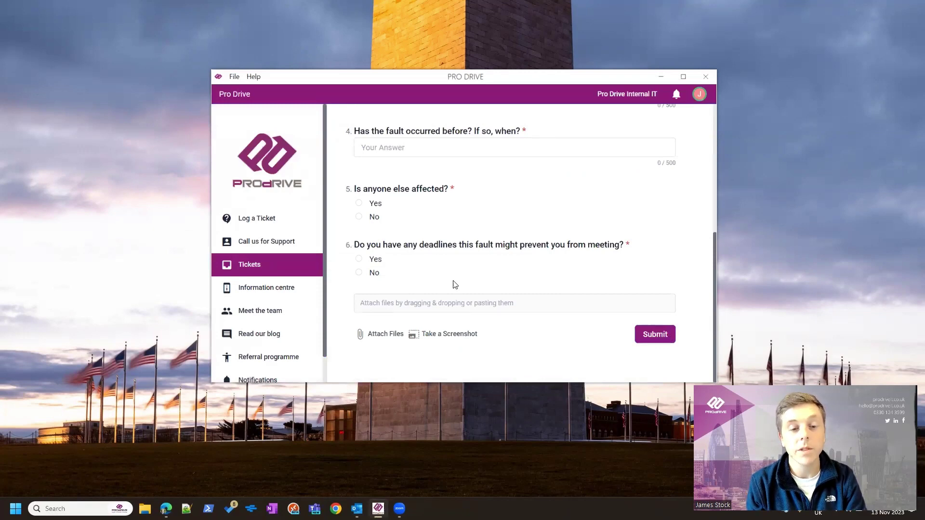
Show the Open tickets list with the 'I have a fault to report' ticket
click(254, 267)
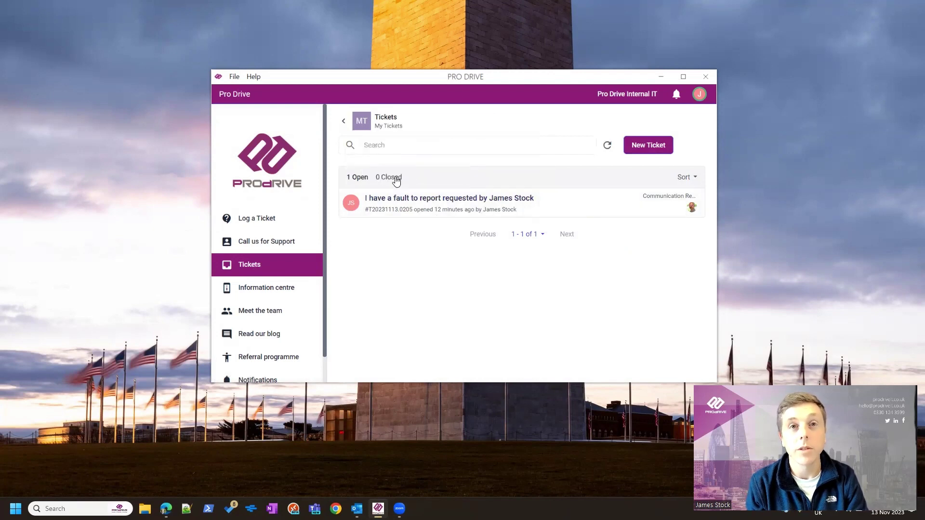
Open the fault report ticket, read its timeline, and place the cursor in the Reply box
click(445, 199)
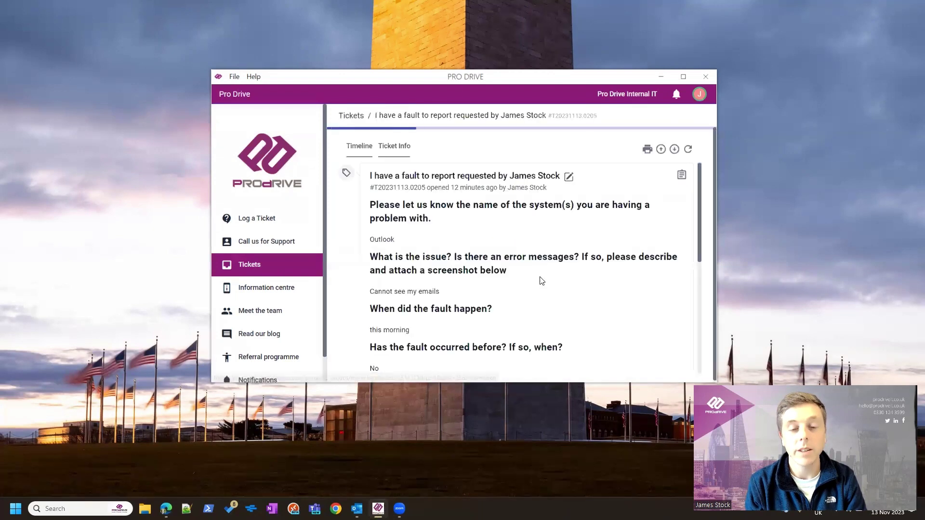
scroll(539, 294, down, 5)
scroll(538, 294, up, 2)
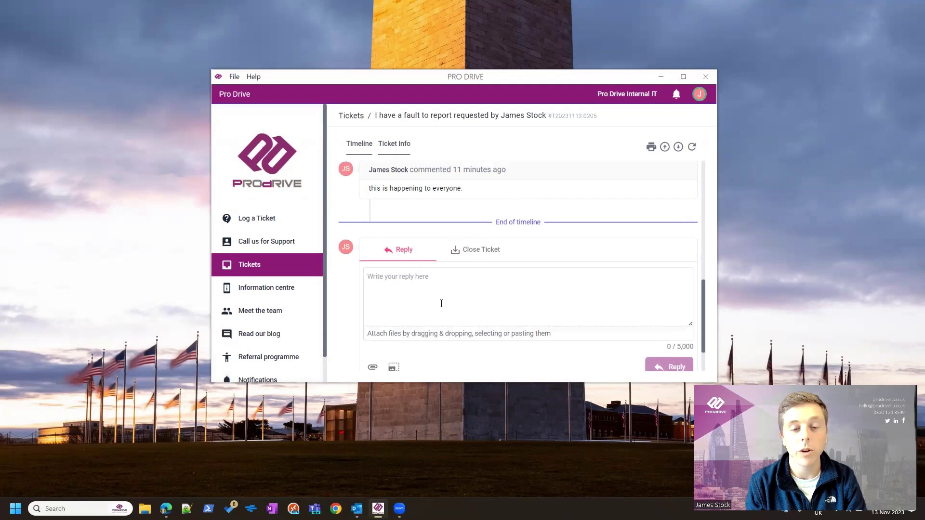
scroll(442, 303, down, 1)
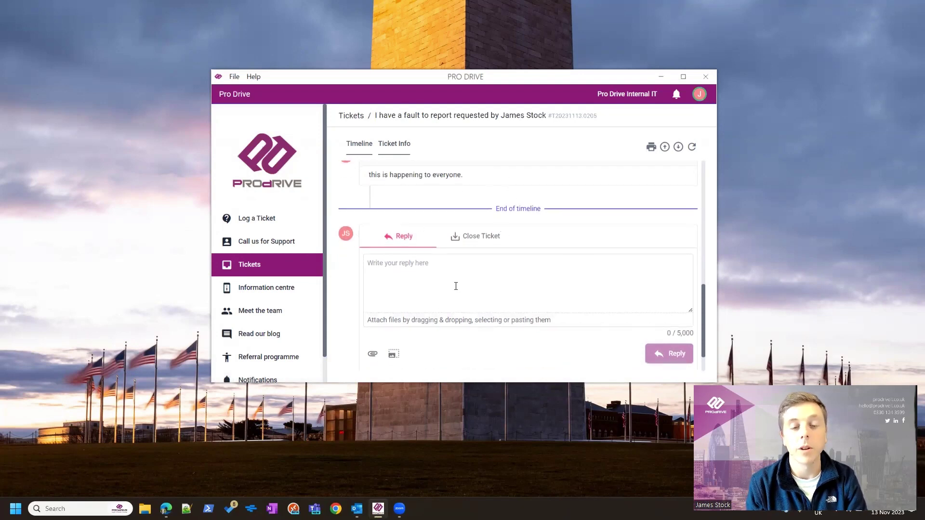
click(455, 286)
scroll(456, 286, down, 1)
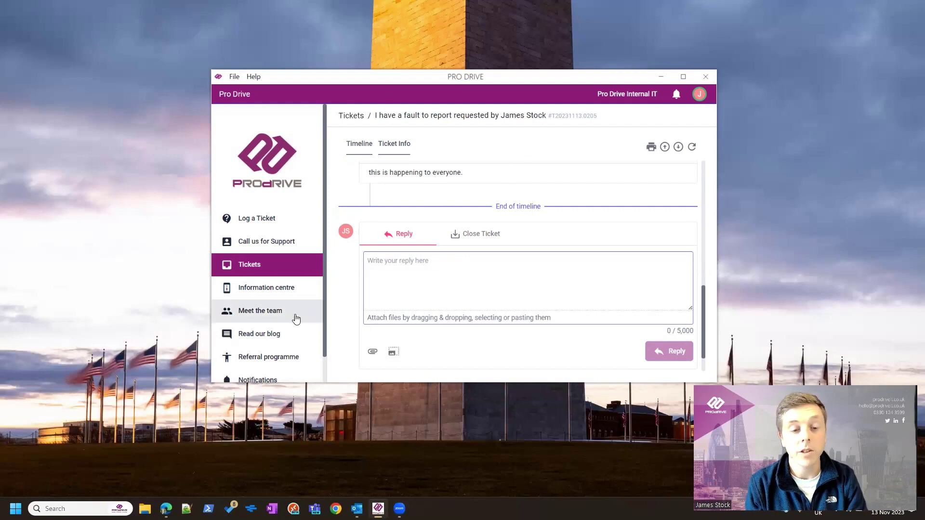
Browse the Information centre's important items, such as Cyber Security, and its how-to guides
click(293, 293)
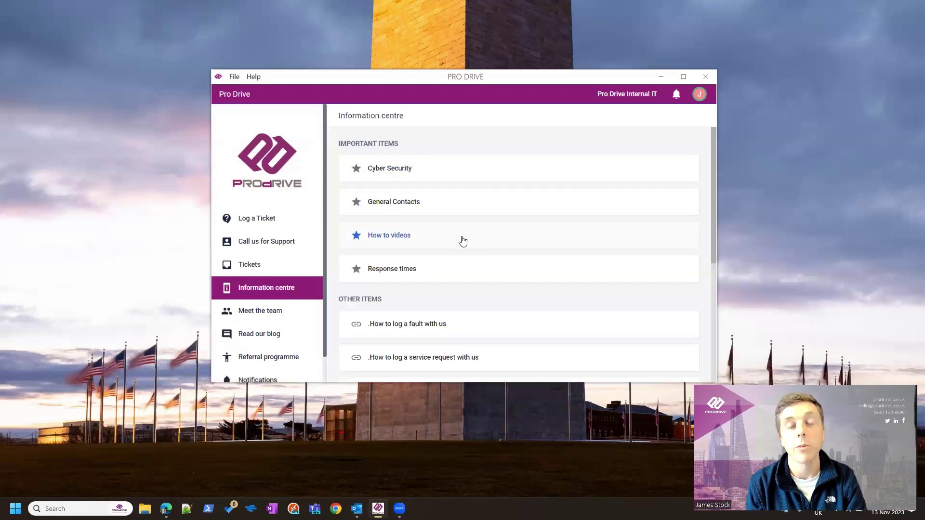
scroll(464, 290, down, 1)
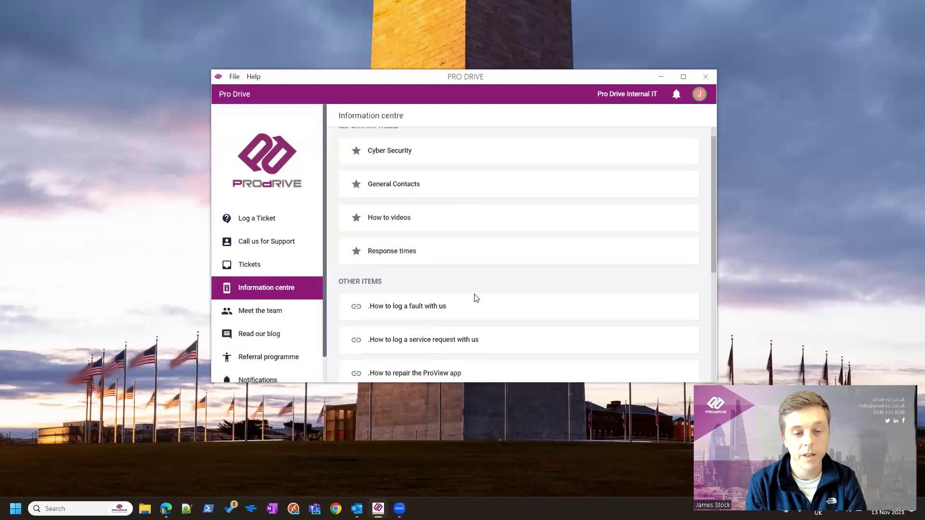